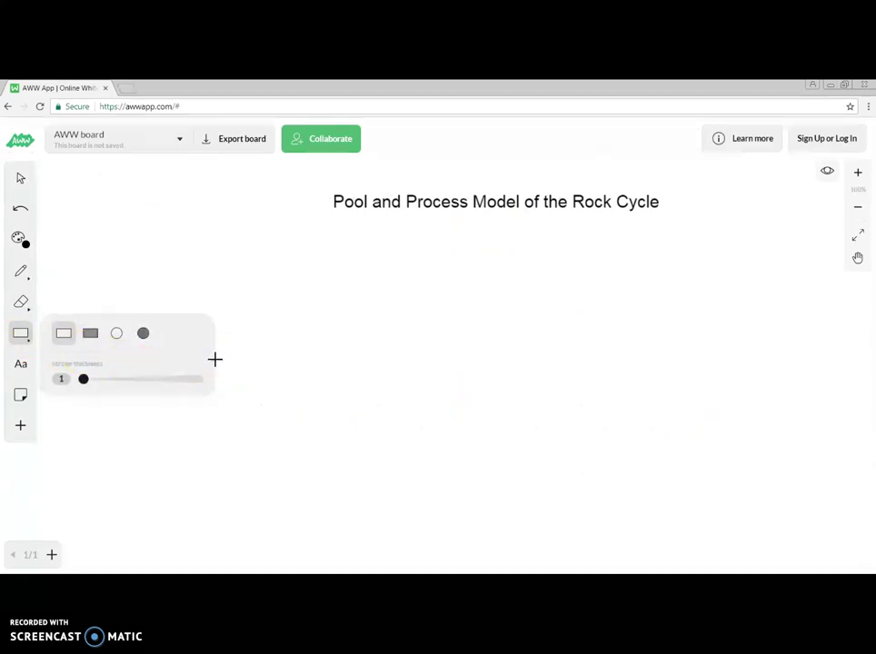
Draw a rectangle left of centre and label it 'Magma'
{"action": "mouse_move", "coordinate": [216, 360]}
{"action": "left_mouse_down"}
{"action": "mouse_move", "coordinate": [217, 379]}
{"action": "mouse_move", "coordinate": [292, 385]}
{"action": "left_mouse_up"}
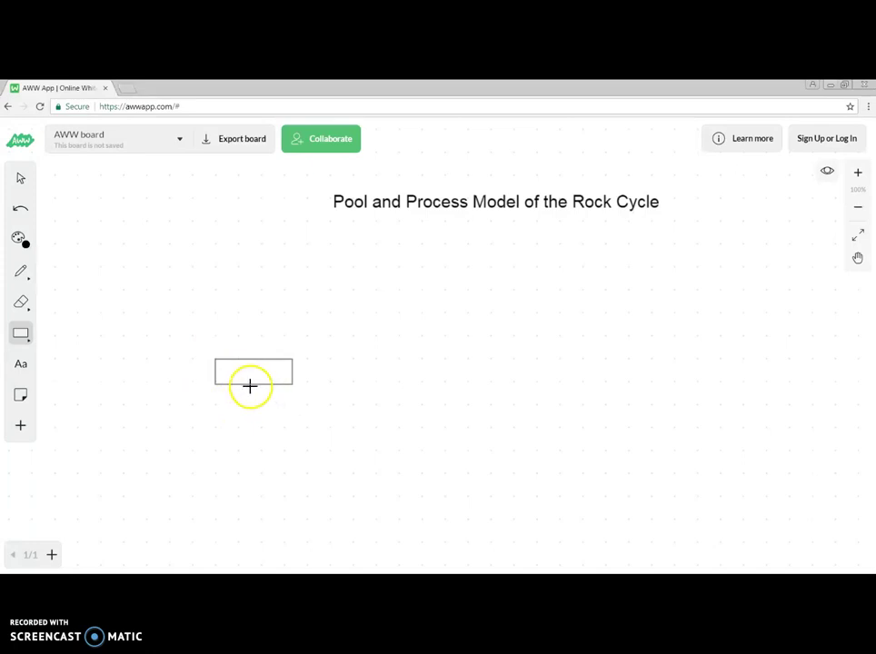
{"action": "left_click", "coordinate": [21, 363]}
{"action": "left_click", "coordinate": [224, 369]}
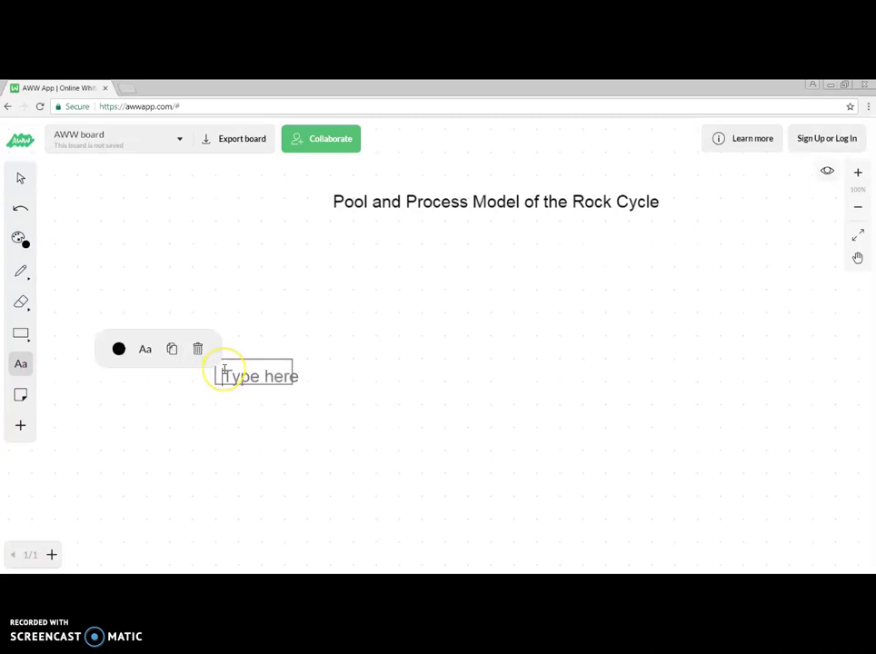
{"action": "type", "text": "Magma"}
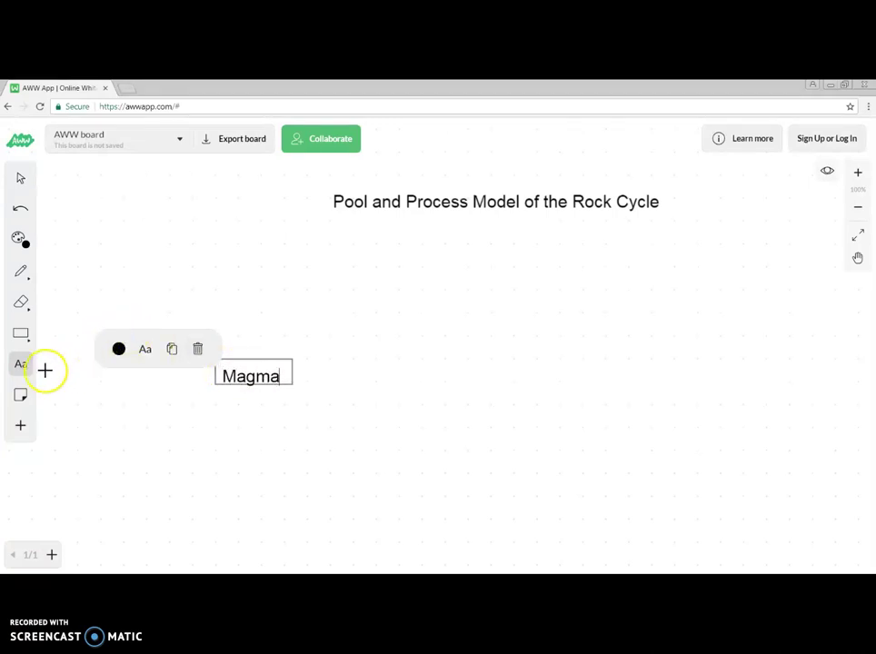
Draw a marker-pen arrow curving up-right from Magma, with a new box at its tip
{"action": "left_click", "coordinate": [22, 274]}
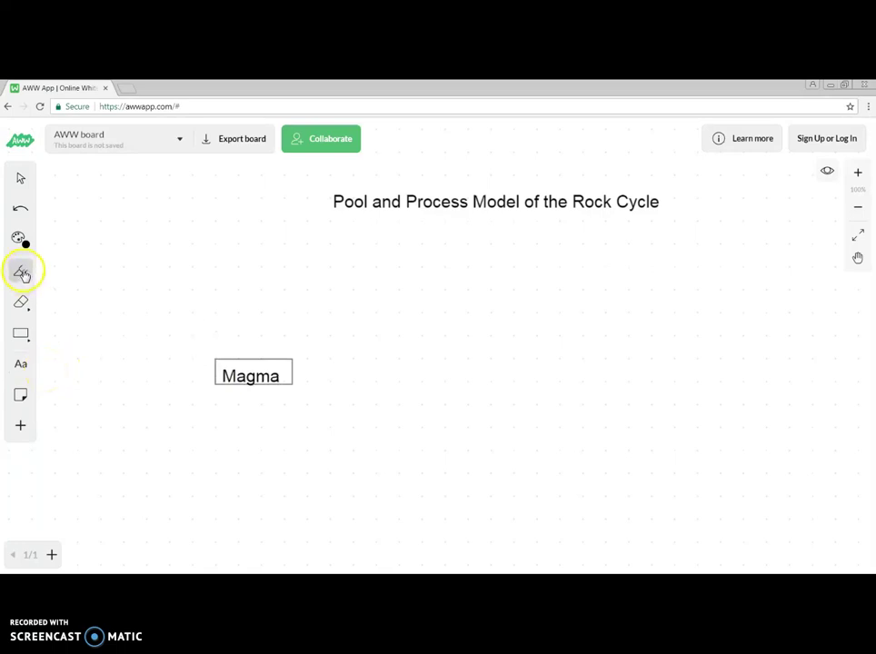
{"action": "left_click", "coordinate": [103, 284]}
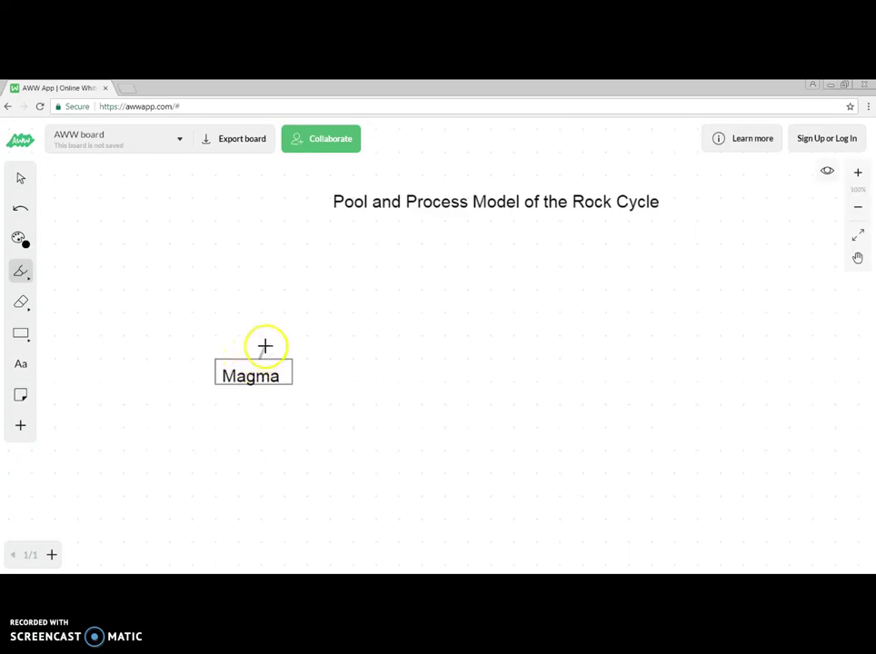
{"action": "mouse_move", "coordinate": [265, 346]}
{"action": "left_mouse_down"}
{"action": "mouse_move", "coordinate": [305, 296]}
{"action": "mouse_move", "coordinate": [335, 286]}
{"action": "mouse_move", "coordinate": [332, 293]}
{"action": "left_mouse_up"}
{"action": "left_click", "coordinate": [23, 336]}
{"action": "mouse_move", "coordinate": [336, 281]}
{"action": "left_mouse_down"}
{"action": "mouse_move", "coordinate": [336, 296]}
{"action": "mouse_move", "coordinate": [409, 305]}
{"action": "mouse_move", "coordinate": [25, 336]}
{"action": "left_mouse_up"}
{"action": "left_click", "coordinate": [25, 336]}
{"action": "mouse_move", "coordinate": [338, 275]}
{"action": "left_mouse_down"}
{"action": "mouse_move", "coordinate": [342, 291]}
{"action": "mouse_move", "coordinate": [418, 304]}
{"action": "left_mouse_up"}
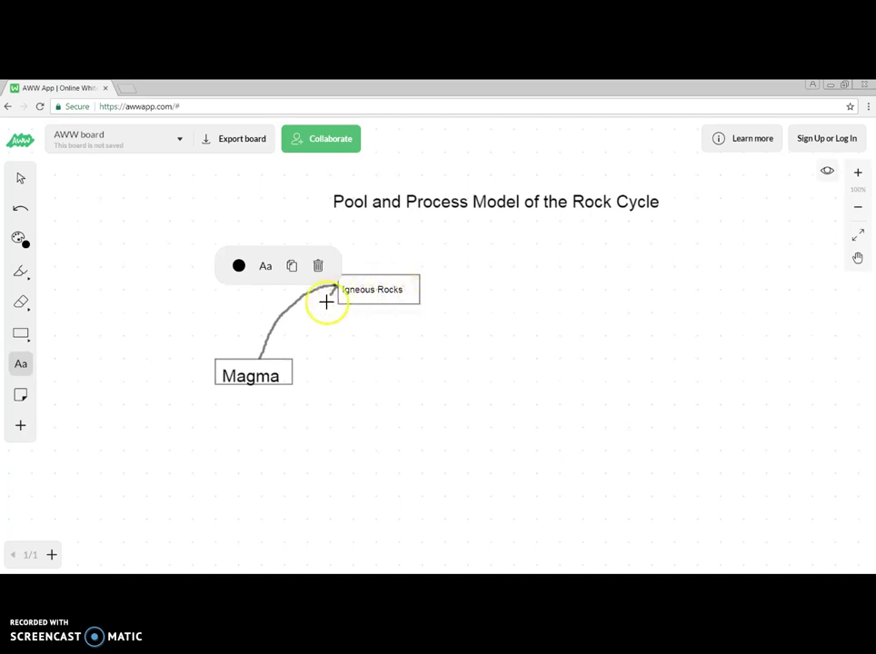
Begin the 'Cooling and Crystallization' label beside the first arrow
{"action": "left_click", "coordinate": [265, 270]}
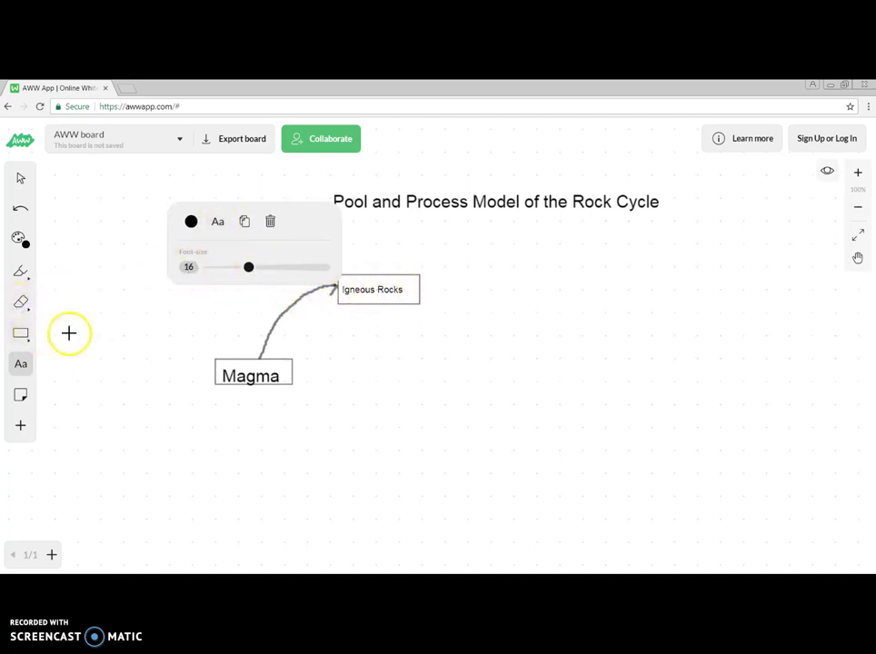
{"action": "left_click", "coordinate": [250, 316]}
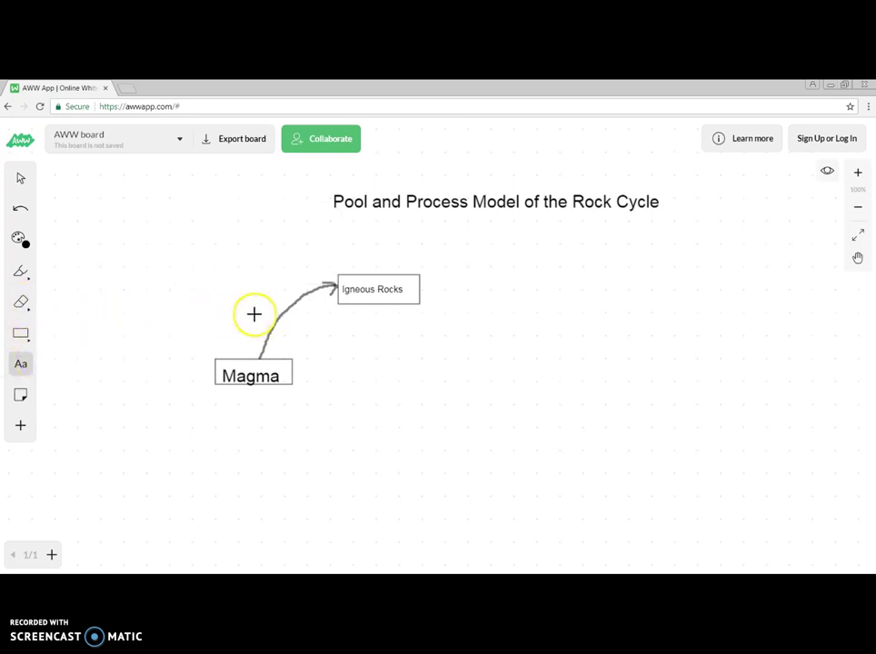
{"action": "left_click", "coordinate": [257, 319]}
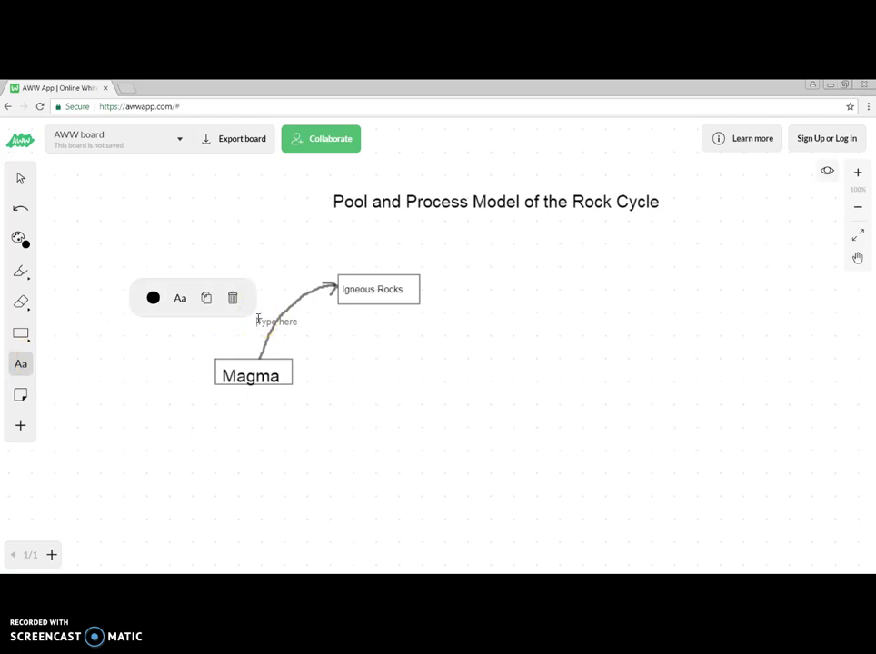
{"action": "type", "text": "Cooling a"}
{"action": "type", "text": "nd Crystallization"}
Draw an arrow from Igneous Rocks curving right and down to a new box
{"action": "left_click", "coordinate": [20, 271]}
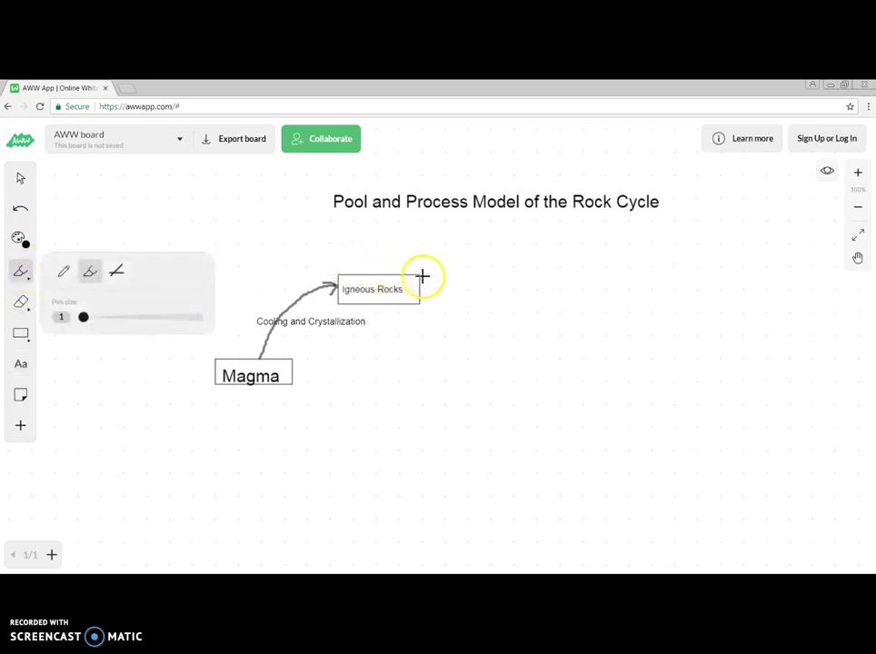
{"action": "mouse_move", "coordinate": [419, 275]}
{"action": "left_mouse_down"}
{"action": "mouse_move", "coordinate": [469, 274]}
{"action": "mouse_move", "coordinate": [543, 313]}
{"action": "left_mouse_up"}
{"action": "left_click", "coordinate": [20, 336]}
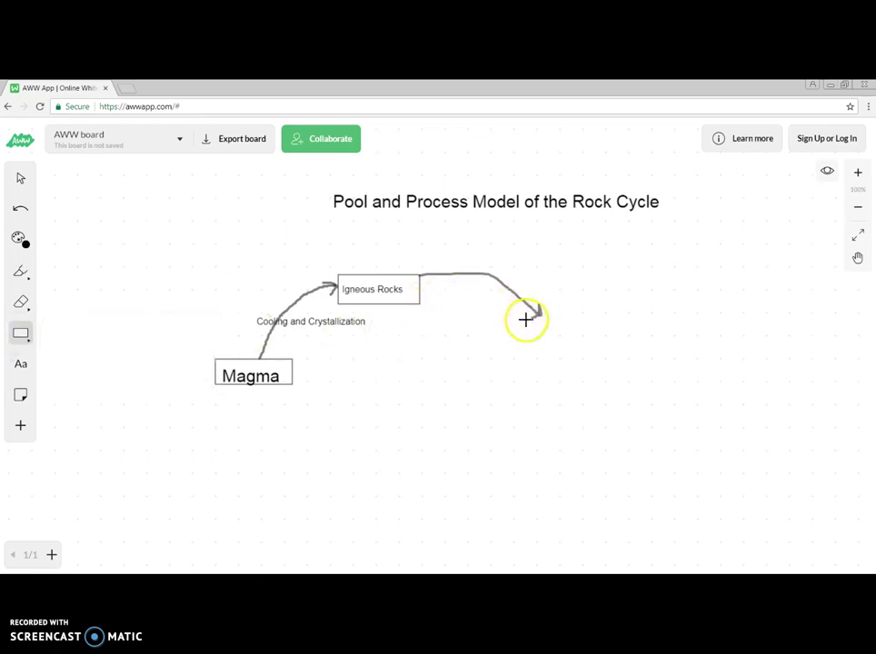
{"action": "left_click_drag", "start_coordinate": [529, 344], "coordinate": [611, 346]}
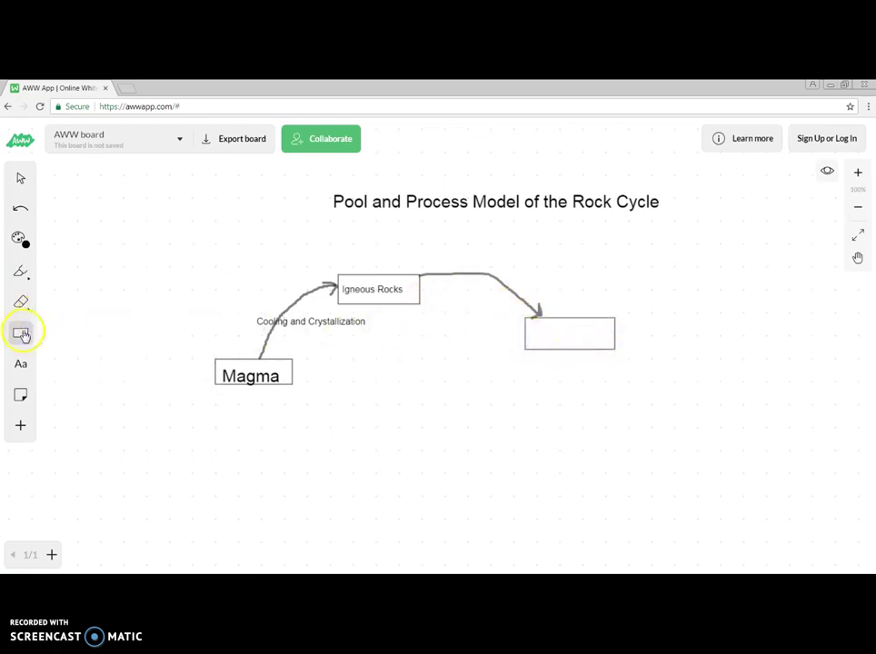
Label the new box 'Sediment' and the arrow above it 'weathering'
{"action": "left_click", "coordinate": [21, 364]}
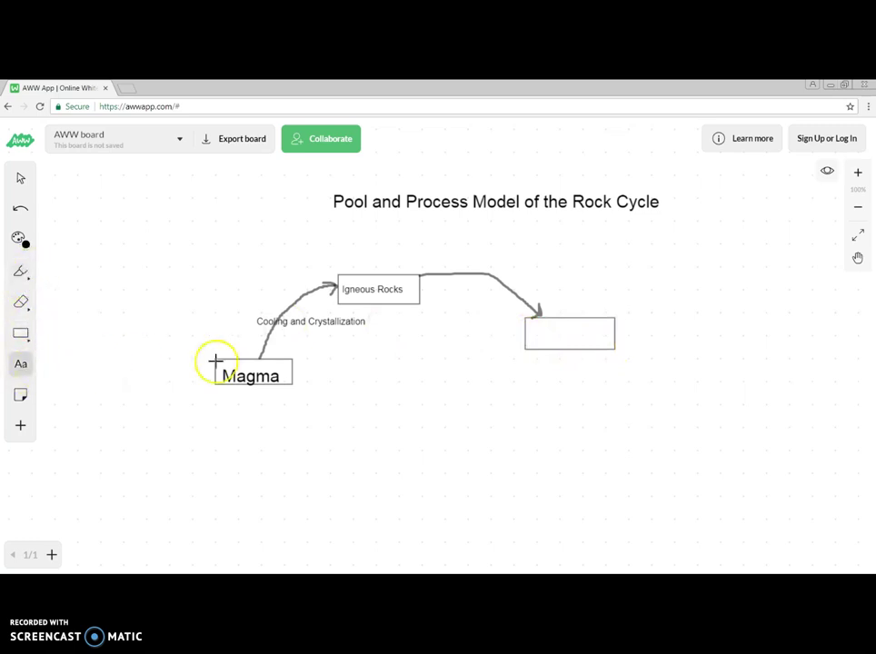
{"action": "left_click", "coordinate": [534, 331]}
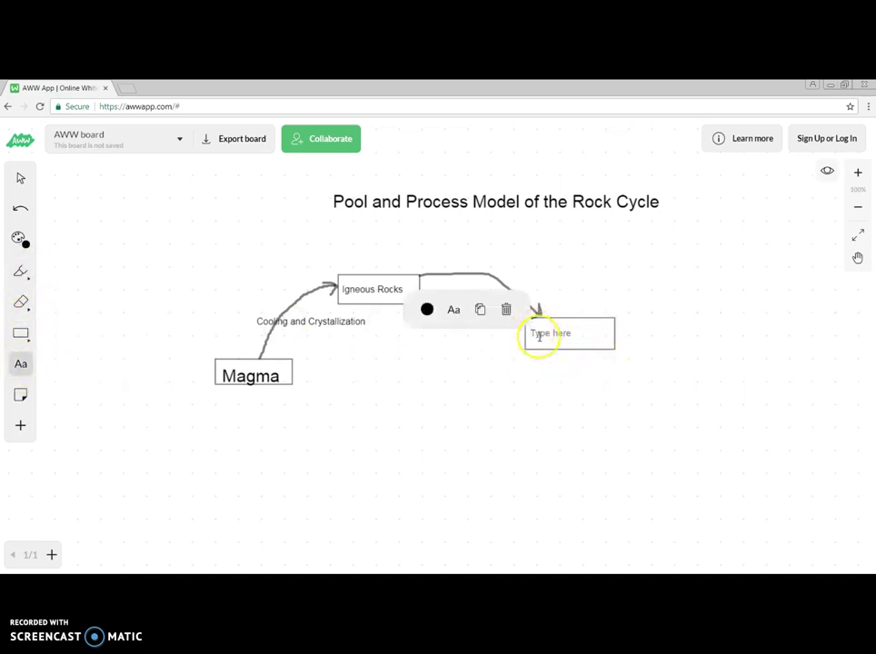
{"action": "type", "text": "Sediment"}
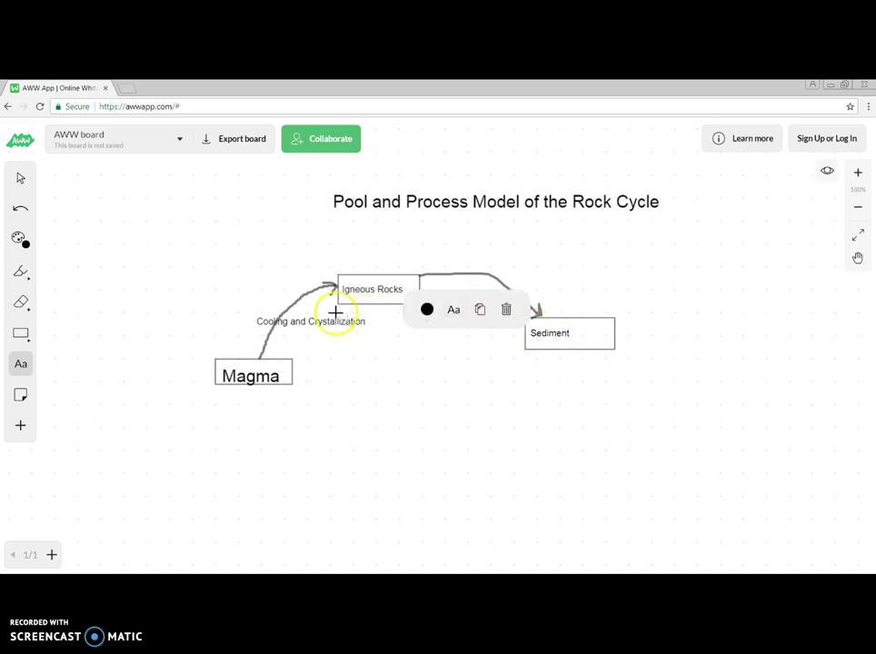
{"action": "left_click", "coordinate": [34, 363]}
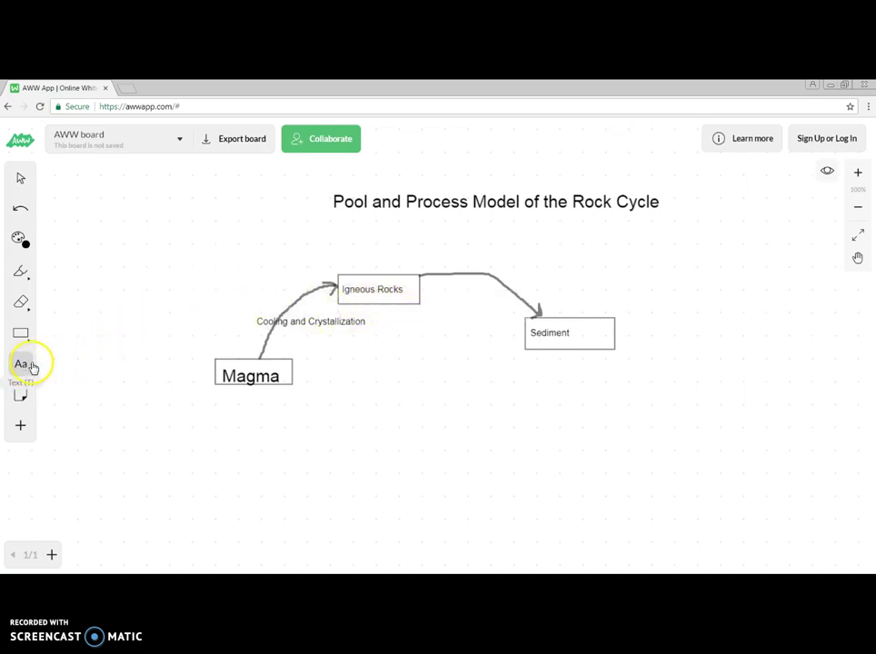
{"action": "left_click", "coordinate": [469, 267]}
{"action": "type", "text": "weathering"}
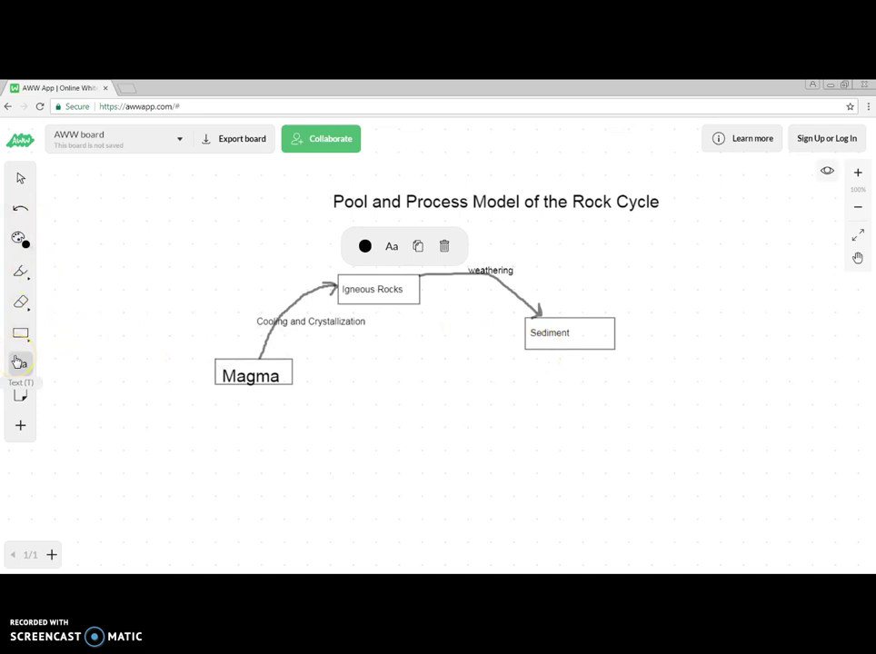
Pen-draw an arrow from Sediment down, curving toward the lower left
{"action": "key", "text": "p"}
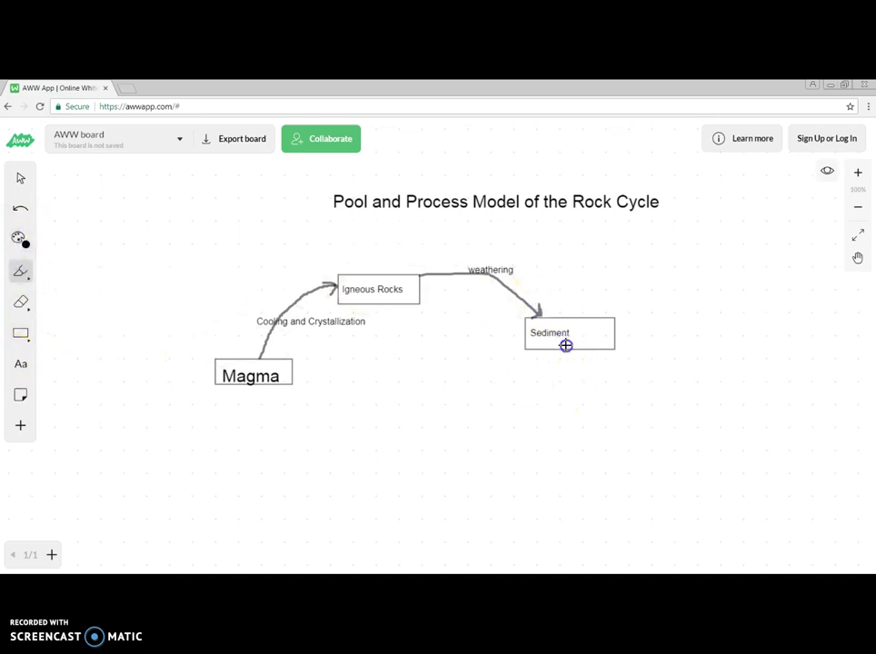
{"action": "left_click_drag", "start_coordinate": [576, 352], "coordinate": [570, 409]}
{"action": "mouse_move", "coordinate": [539, 443]}
{"action": "left_mouse_down"}
{"action": "mouse_move", "coordinate": [565, 417]}
{"action": "mouse_move", "coordinate": [540, 442]}
{"action": "left_mouse_up"}
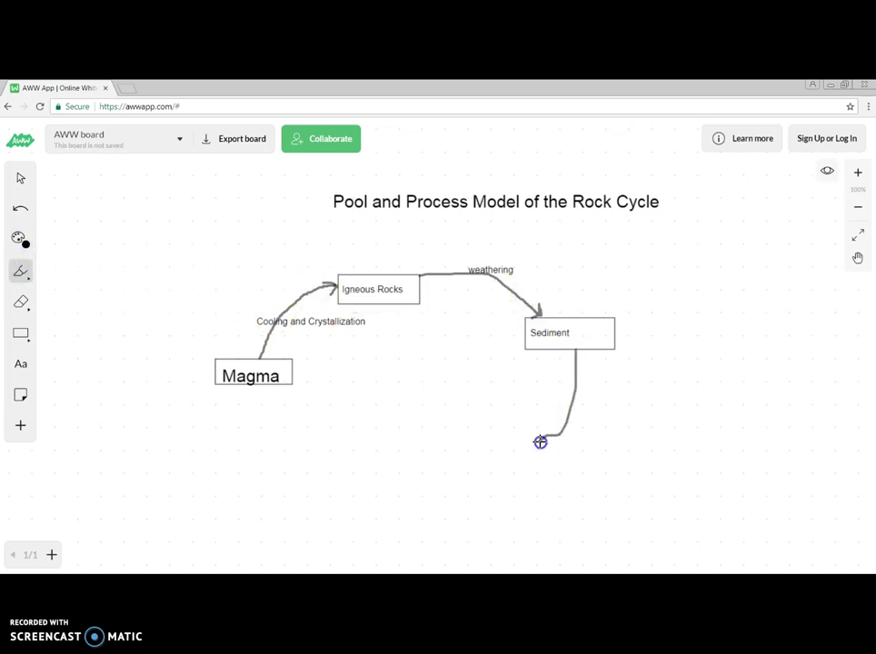
Add the Sedimentary Rocks box at the arrow's end and begin the Lithification (Cementation & Compaction) label
{"action": "left_click", "coordinate": [21, 332]}
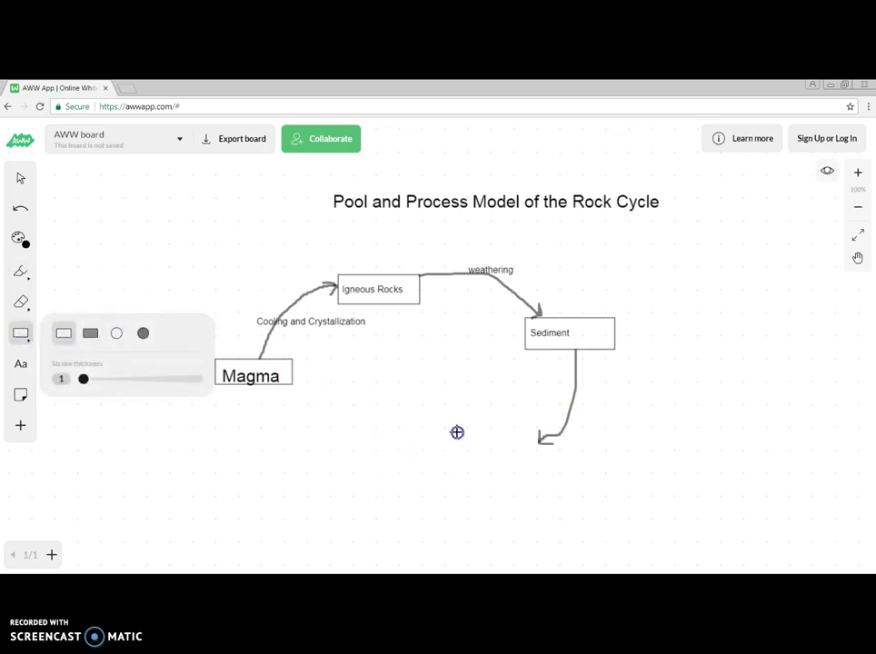
{"action": "mouse_move", "coordinate": [448, 428]}
{"action": "left_mouse_down"}
{"action": "mouse_move", "coordinate": [451, 464]}
{"action": "mouse_move", "coordinate": [538, 464]}
{"action": "left_mouse_up"}
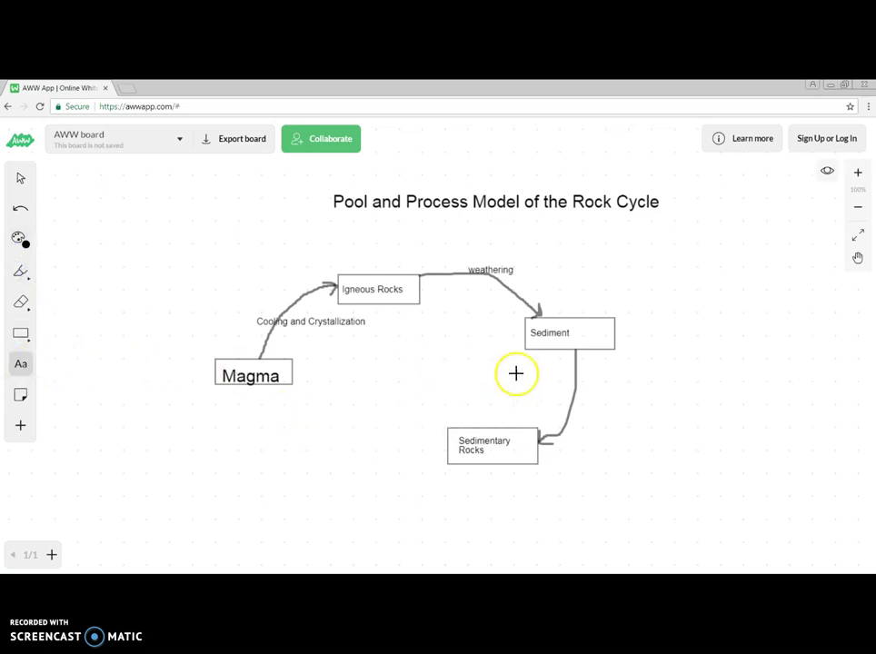
{"action": "left_click", "coordinate": [560, 388]}
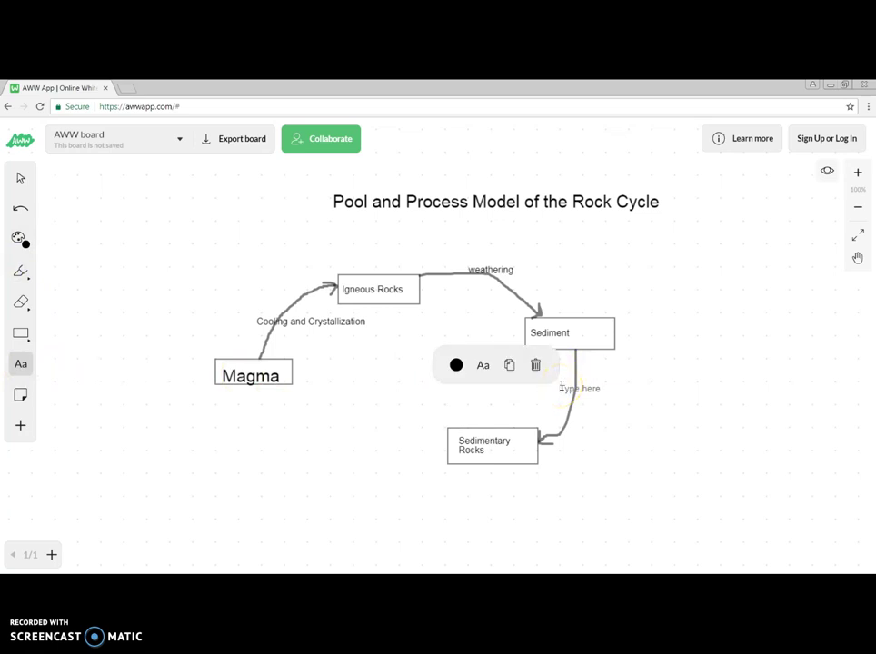
{"action": "type", "text": "Lithifica"}
{"action": "type", "text": "tion (Cementata"}
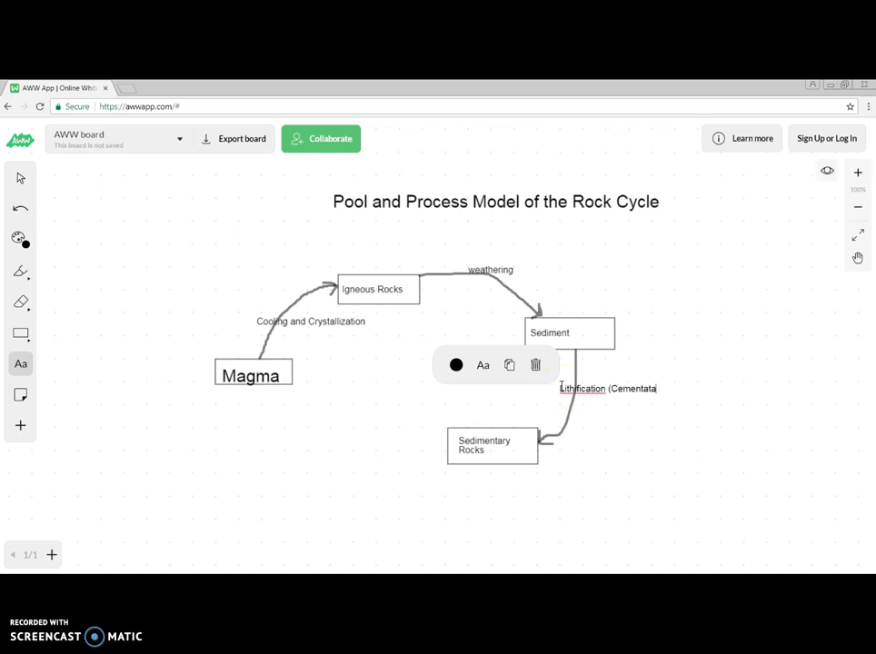
{"action": "type", "text": ")"}
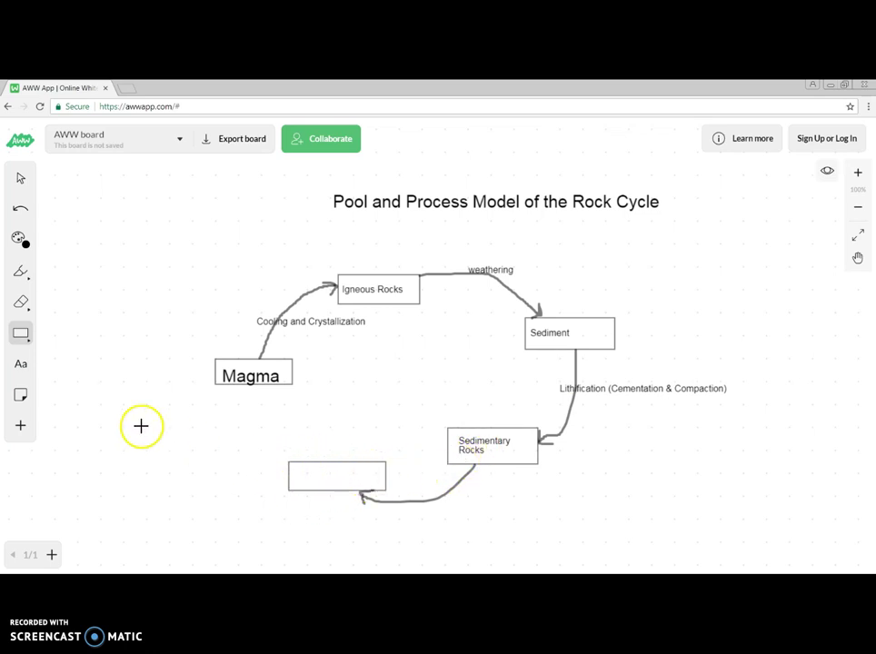
Label the lower-left box 'Metamorphic Rocks' and its arrow 'Metamorphism (high Temp/Pressure)'
{"action": "left_click", "coordinate": [20, 364]}
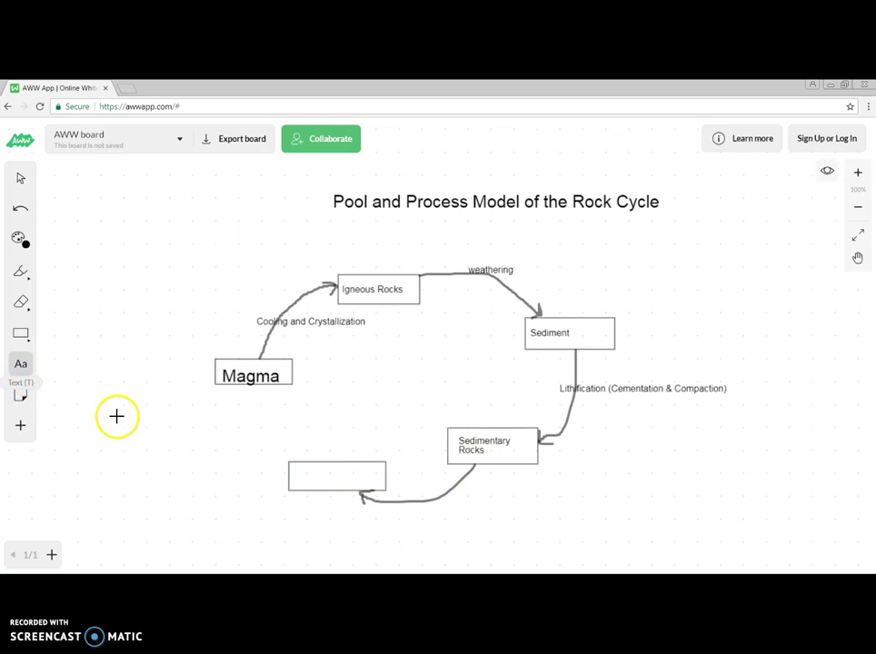
{"action": "left_click", "coordinate": [291, 466]}
{"action": "type", "text": "Metamorphic Rocks"}
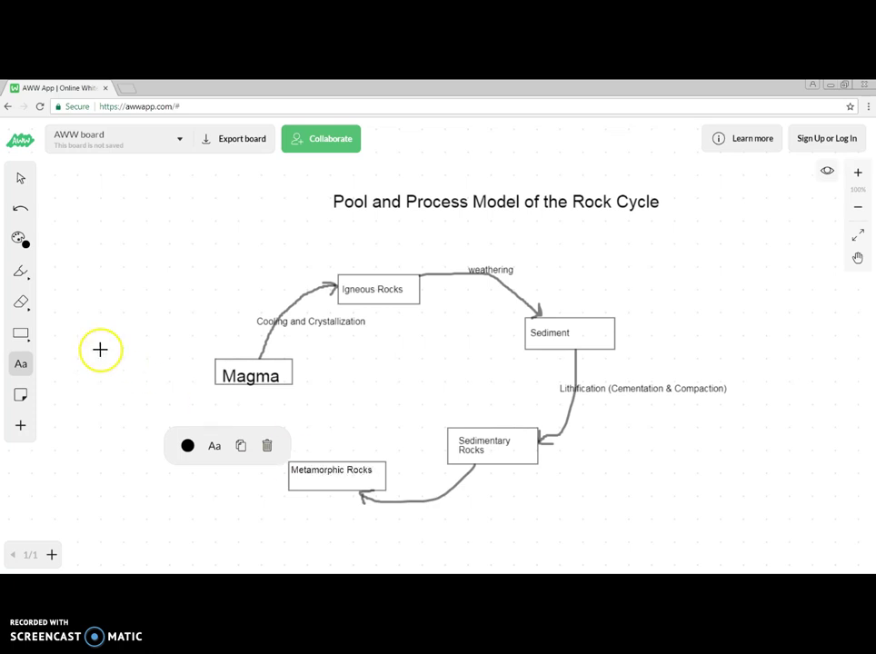
{"action": "left_click", "coordinate": [20, 363]}
{"action": "left_click", "coordinate": [423, 491]}
{"action": "type", "text": "Metamorphism (high Temp/Pressure)"}
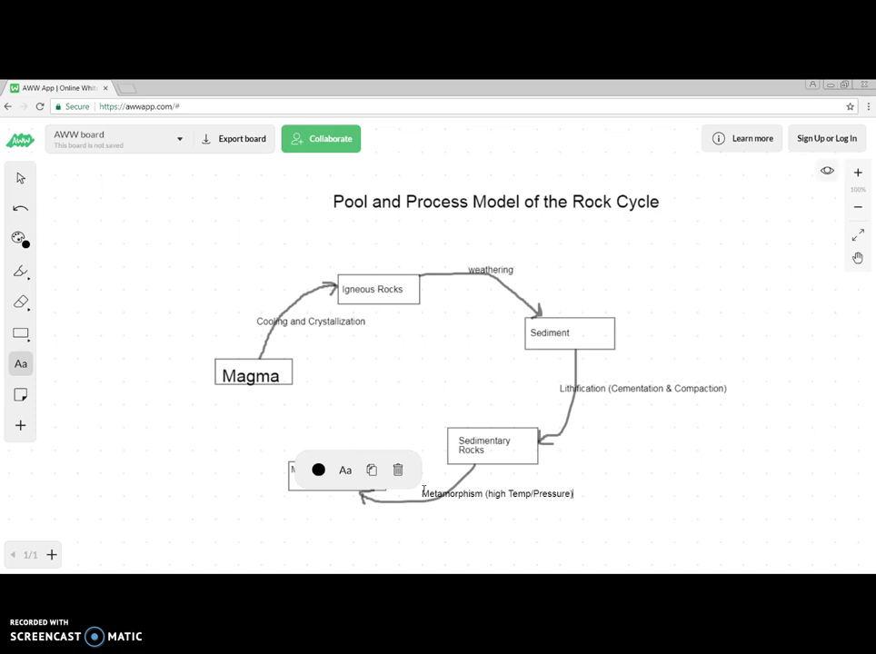
{"action": "left_click", "coordinate": [20, 271]}
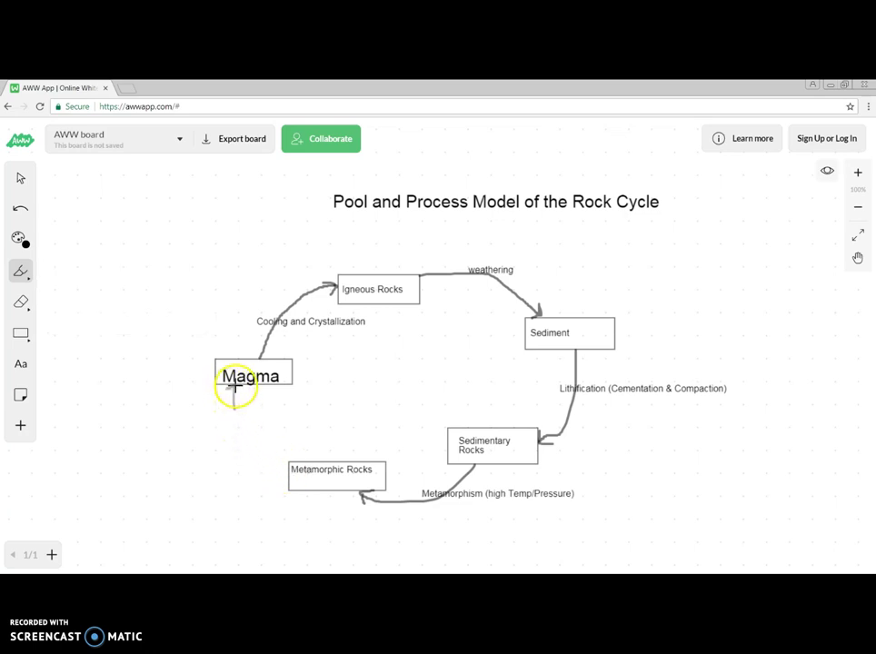
Draw an arrow from Metamorphic Rocks up to Magma and label it 'melting'
{"action": "left_click_drag", "start_coordinate": [289, 472], "coordinate": [241, 390]}
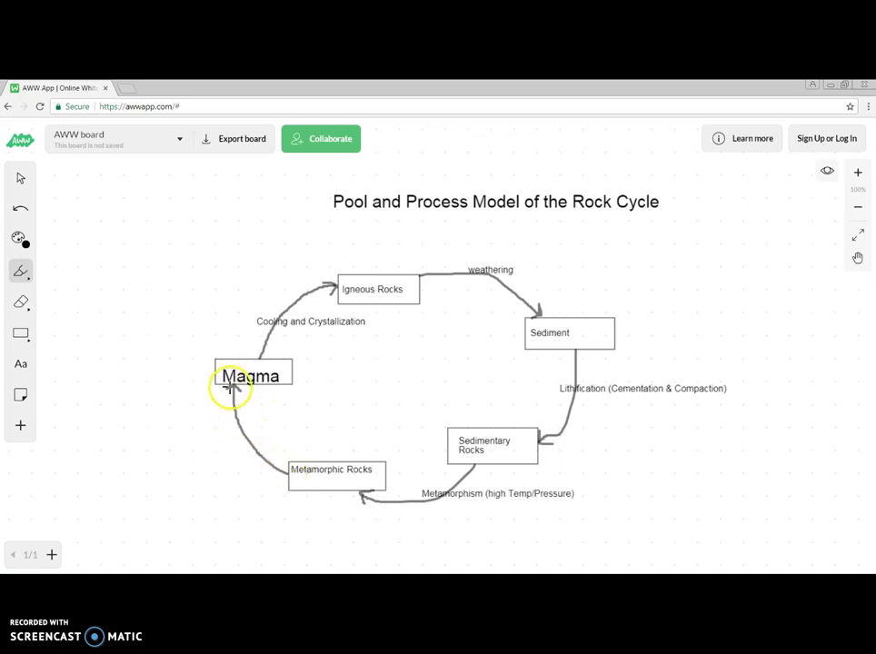
{"action": "left_click", "coordinate": [27, 367]}
{"action": "left_click", "coordinate": [227, 424]}
{"action": "type", "text": "melting"}
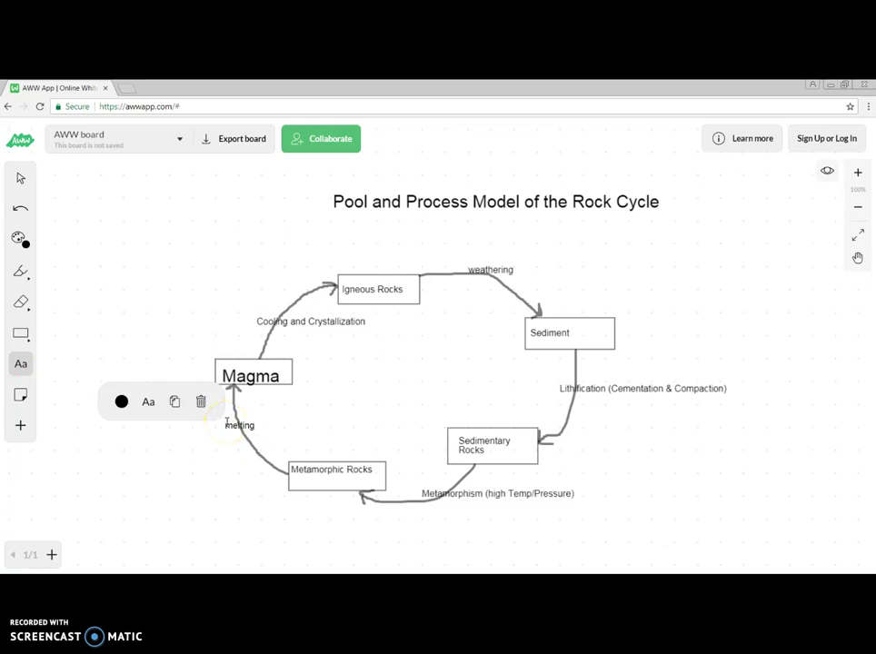
{"action": "left_click", "coordinate": [272, 428]}
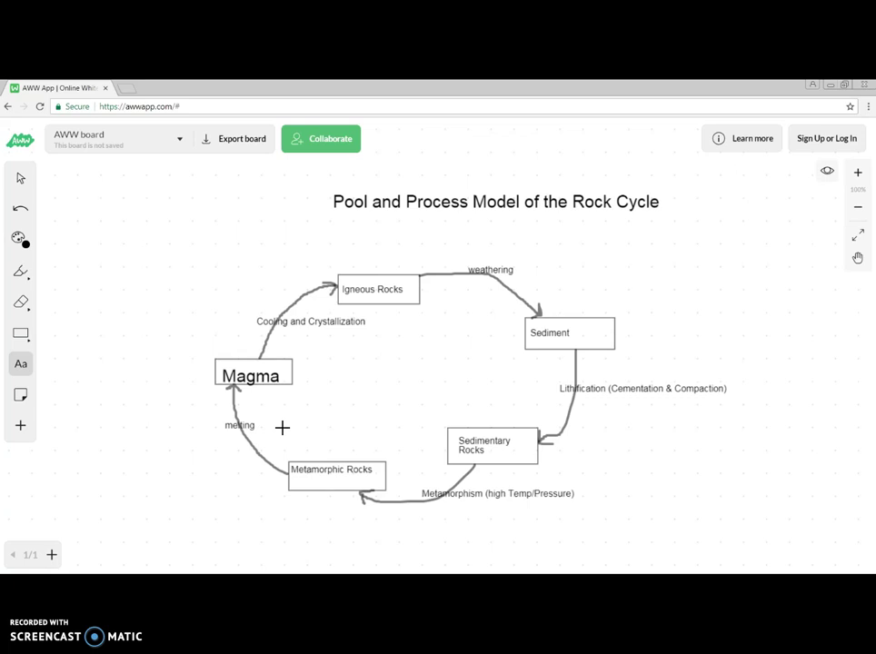
{"action": "left_click", "coordinate": [178, 392]}
{"action": "left_click", "coordinate": [180, 396]}
{"action": "mouse_move", "coordinate": [483, 467]}
{"action": "left_mouse_down"}
{"action": "mouse_move", "coordinate": [442, 487]}
{"action": "mouse_move", "coordinate": [363, 491]}
{"action": "mouse_move", "coordinate": [361, 482]}
{"action": "left_mouse_up"}
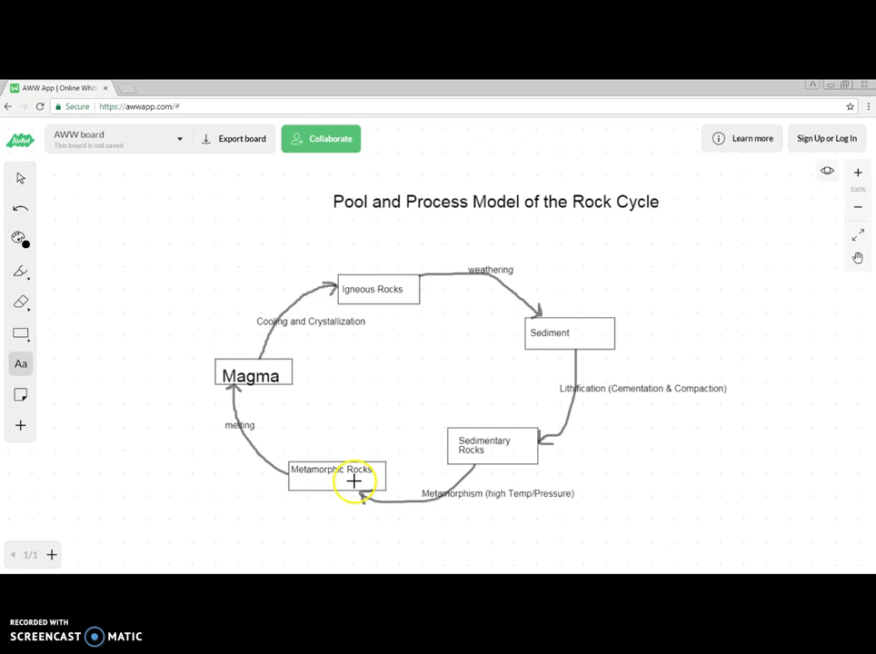